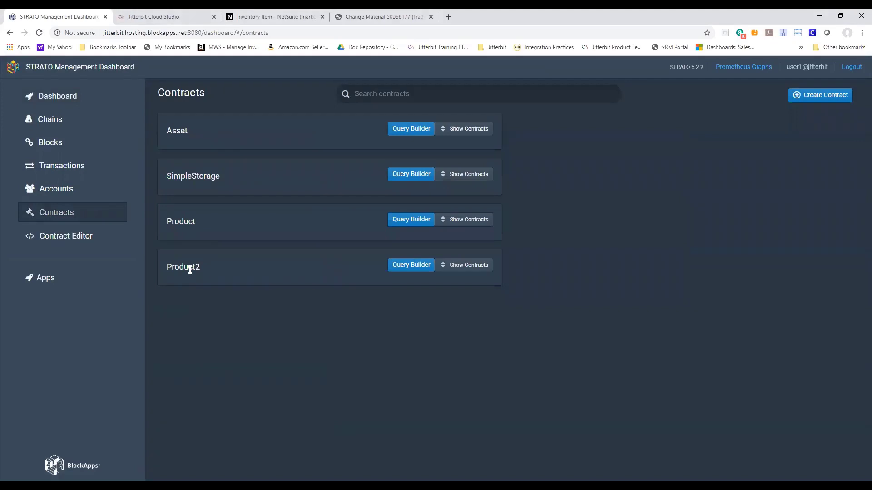
# Step: Open the query view of the Product2 contract to list its records
pyautogui.click(404, 267)
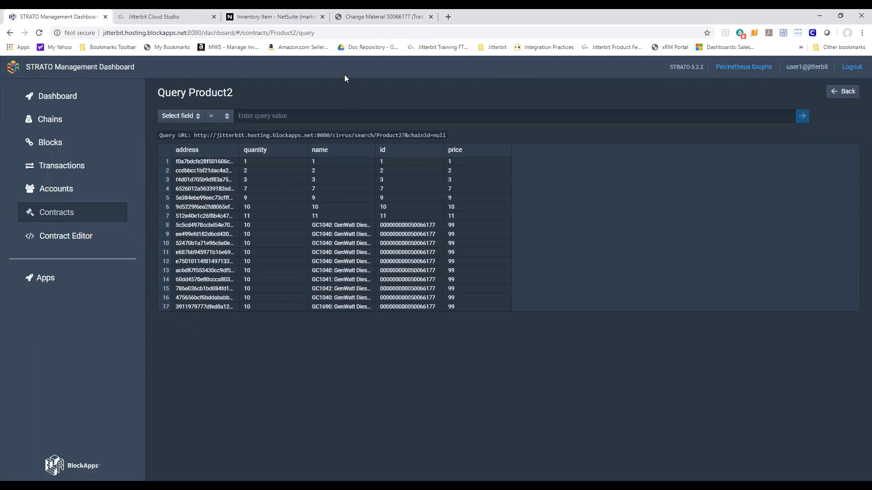
# Step: Switch to Jitterbit Cloud Studio and examine the range of connectors available for the project
pyautogui.click(164, 18)
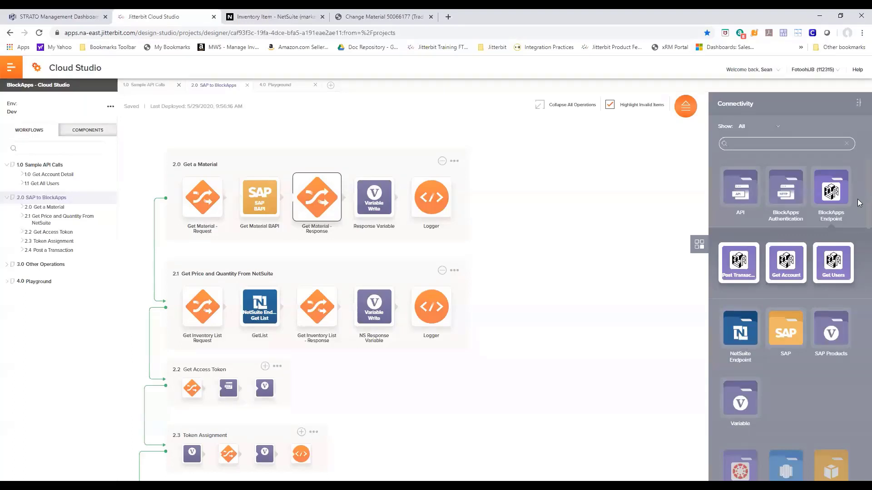
pyautogui.scroll(-1, 859, 203)
pyautogui.scroll(-5, 859, 203)
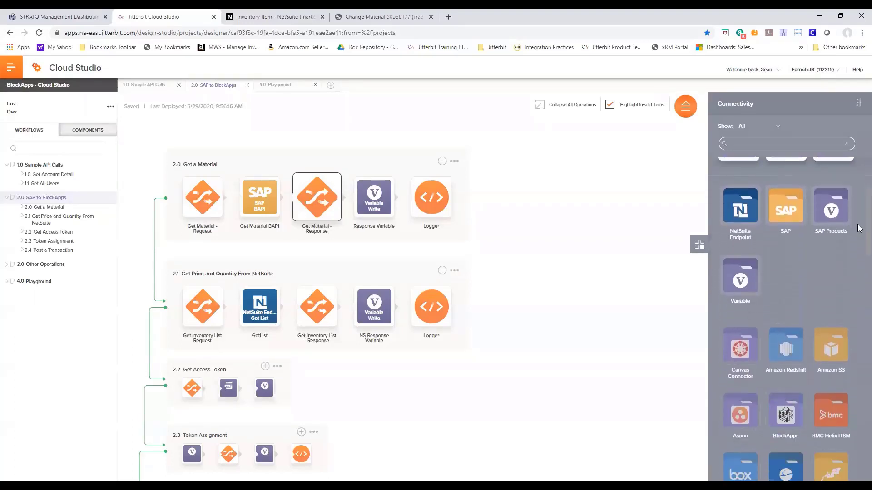
pyautogui.scroll(-1, 859, 259)
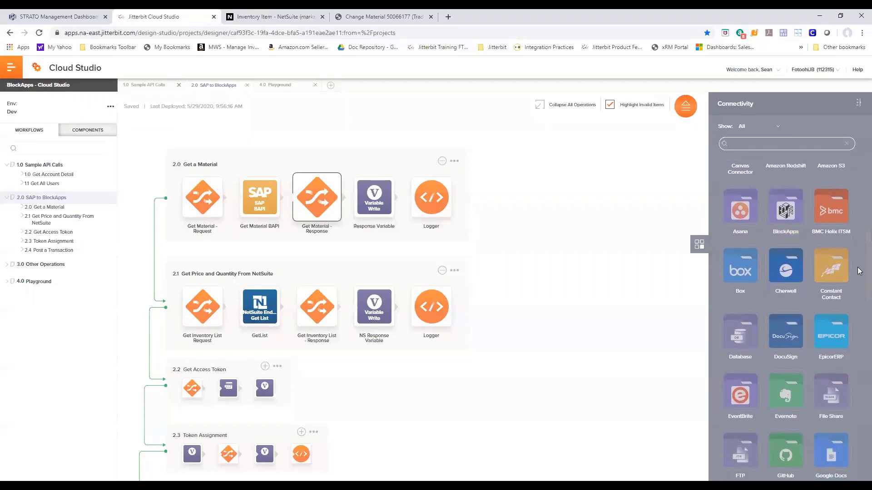
pyautogui.scroll(-2, 859, 286)
pyautogui.scroll(-4, 860, 289)
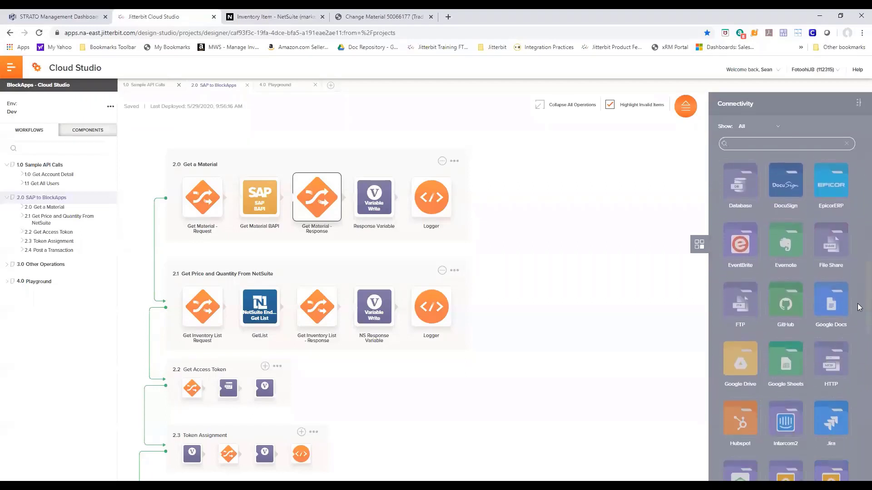
pyautogui.scroll(-5, 859, 334)
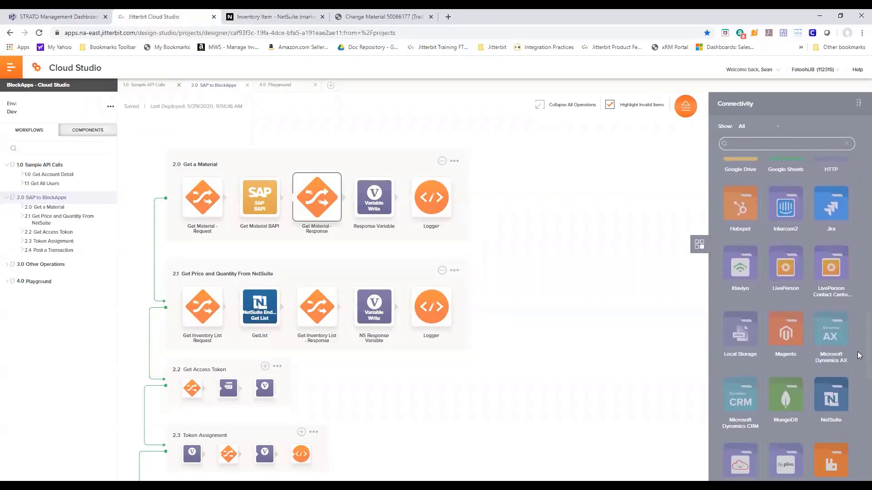
pyautogui.scroll(-3, 860, 382)
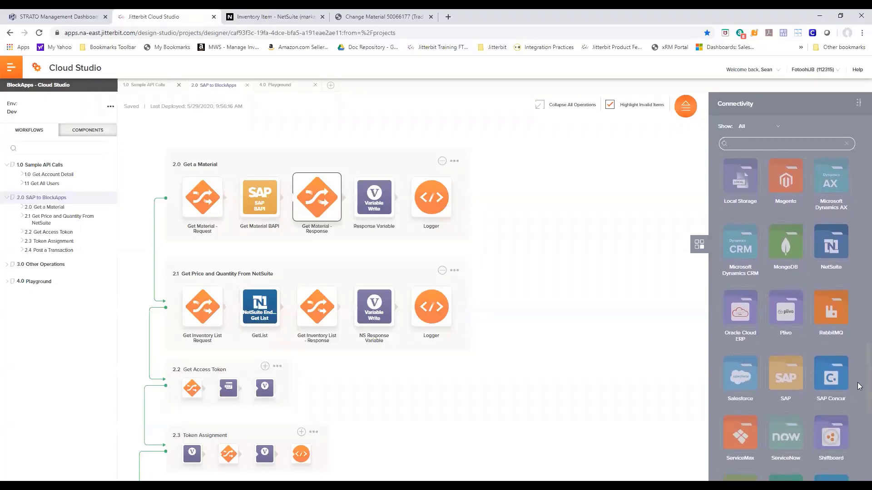
pyautogui.scroll(-4, 860, 405)
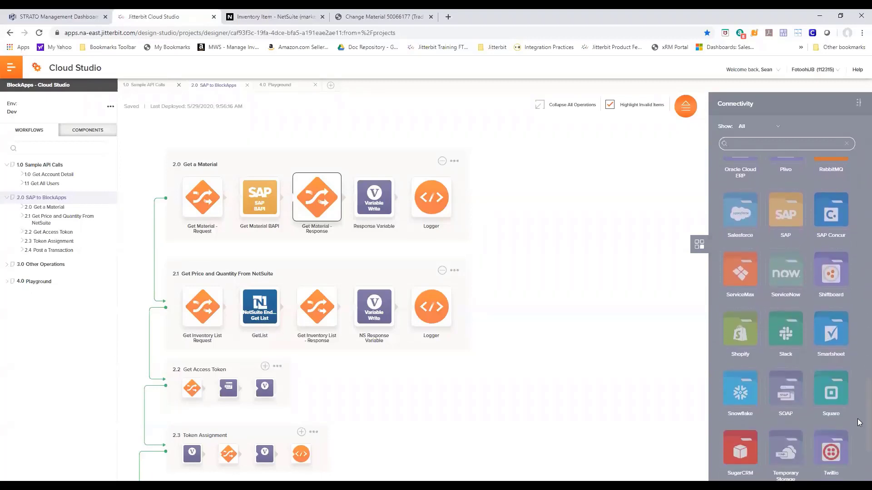
pyautogui.scroll(-1, 859, 442)
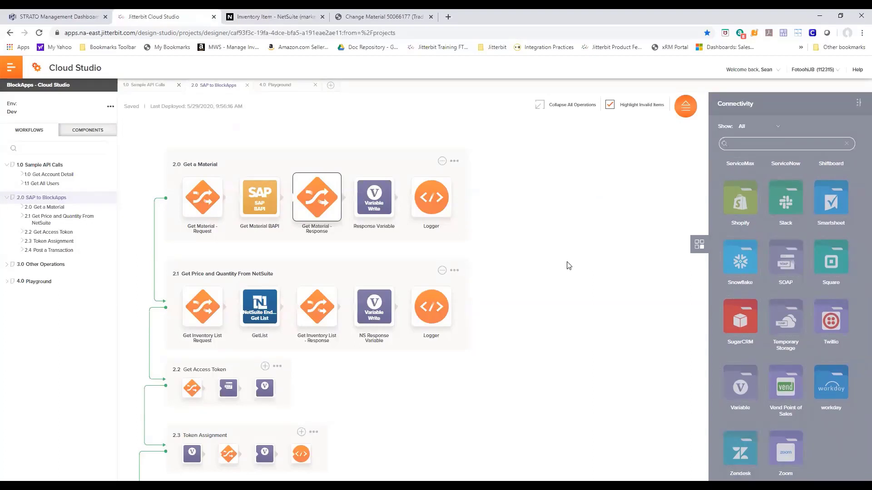
# Step: Review the chained operations of the 2.0 SAP to BlockApps workflow, from Get a Material to Post a Transaction
pyautogui.scroll(-2, 512, 356)
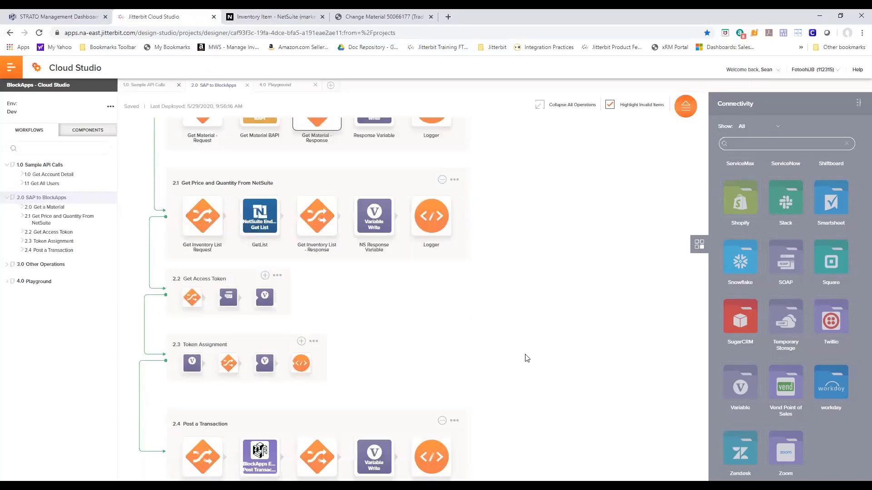
pyautogui.scroll(-2, 527, 358)
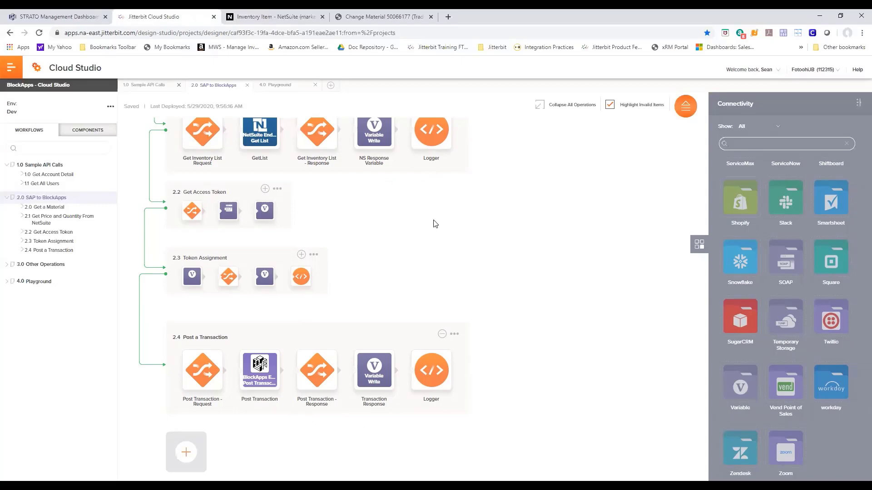
pyautogui.scroll(4, 381, 213)
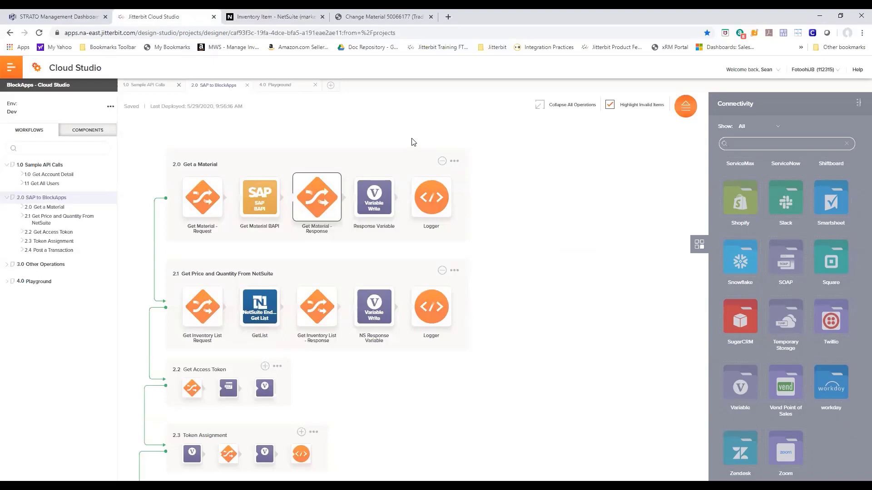
# Step: Switch to SAP, change the material's description to "GenWatt Diesel 900kW" and save the material
pyautogui.click(380, 17)
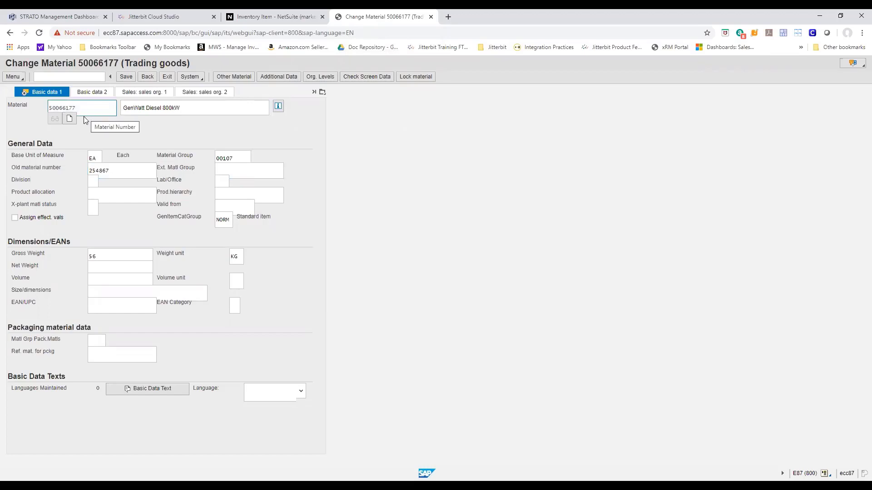
pyautogui.click(167, 107)
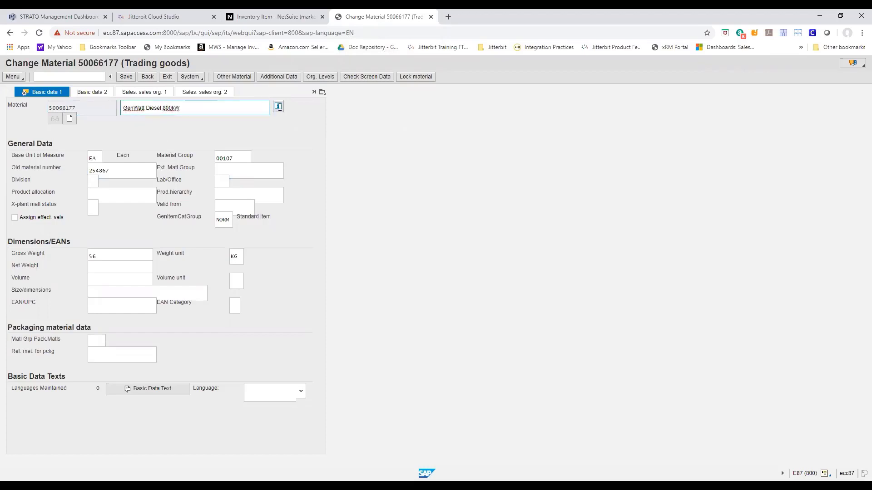
pyautogui.press('BackSpace')
pyautogui.write('9')
pyautogui.click(129, 79)
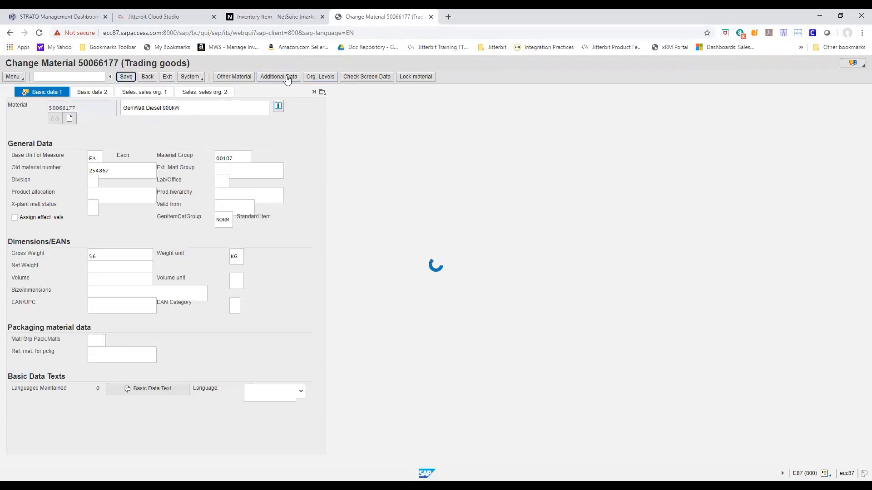
# Step: Switch to NetSuite and view the price and quantity details of the MyGenerator inventory item
pyautogui.click(280, 17)
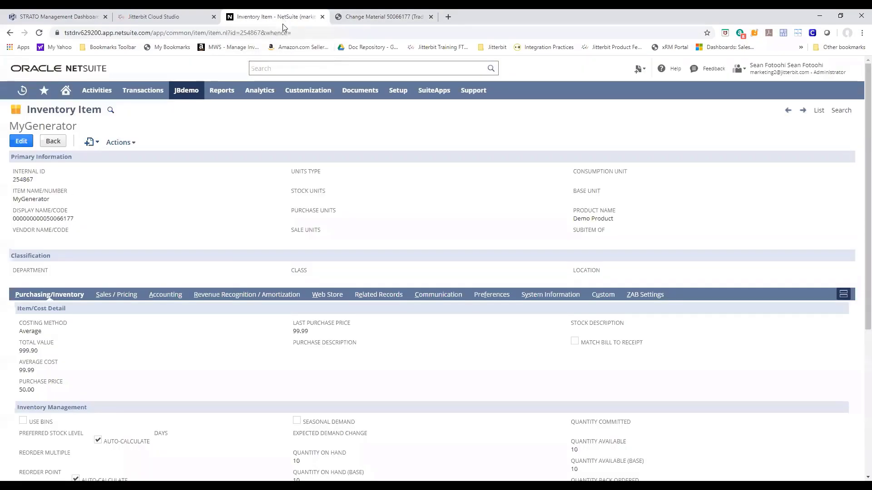
pyautogui.click(91, 145)
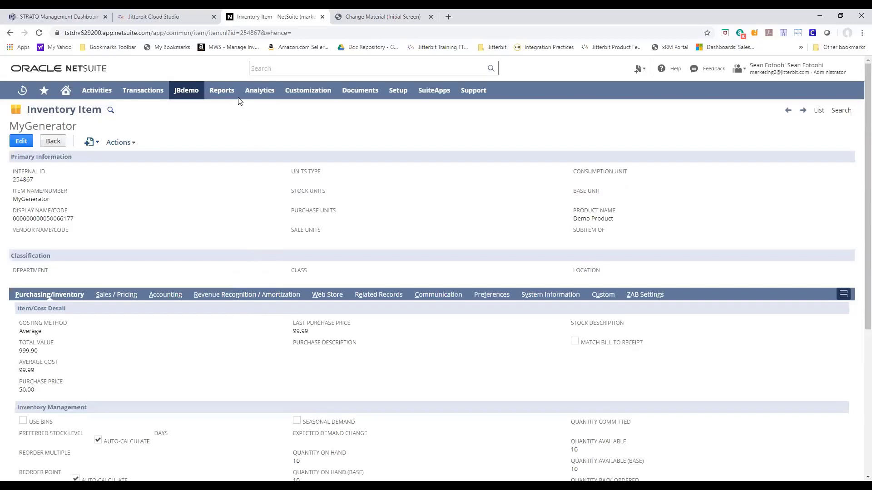
# Step: Return to Cloud Studio, run the 2.0 Get a Material operation and check the run status of the chained operations
pyautogui.click(184, 19)
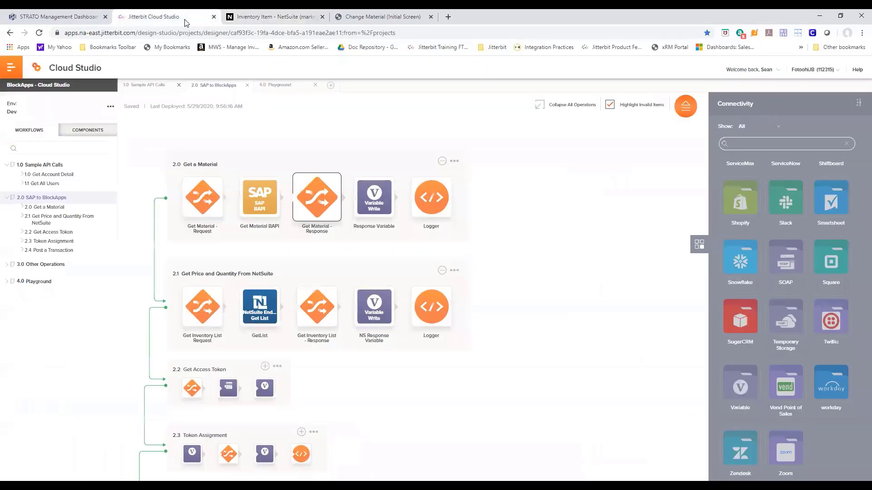
pyautogui.click(454, 160)
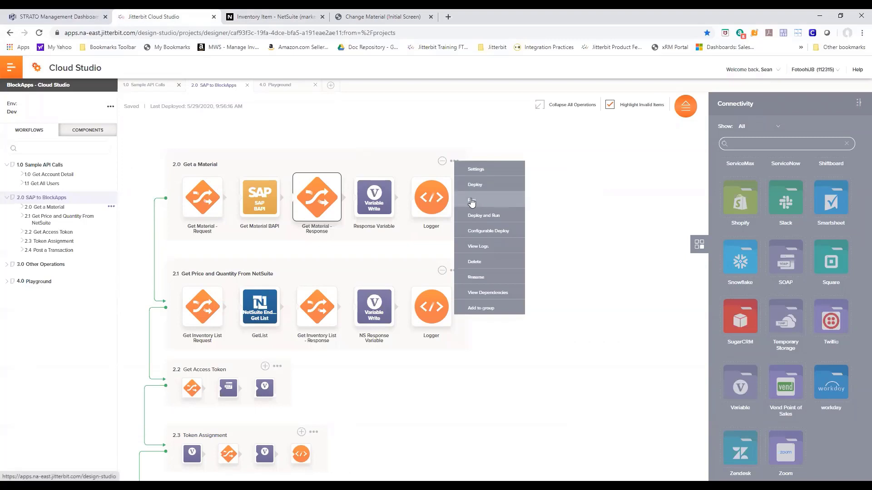
pyautogui.click(473, 200)
pyautogui.click(414, 289)
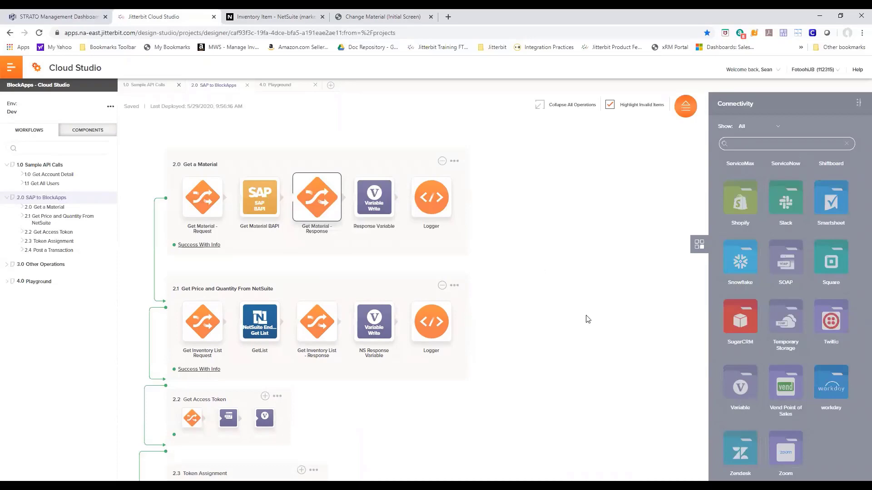
pyautogui.scroll(-2, 558, 346)
pyautogui.scroll(-2, 558, 346)
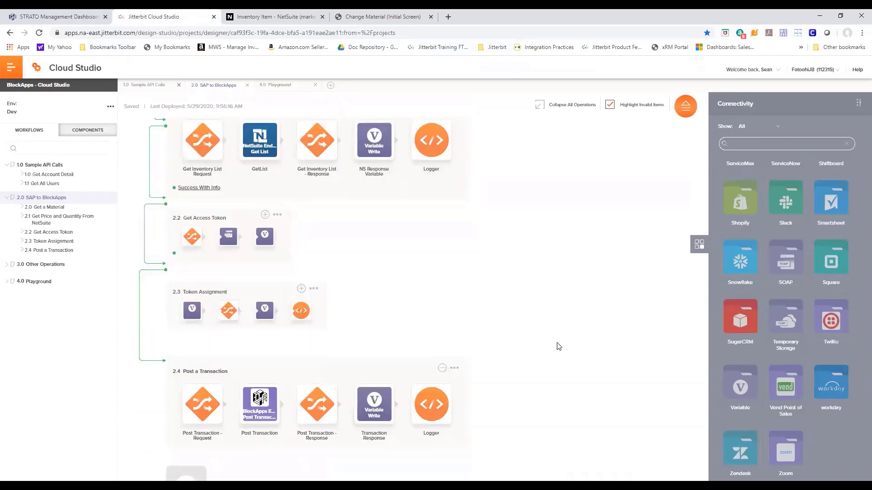
pyautogui.scroll(4, 567, 342)
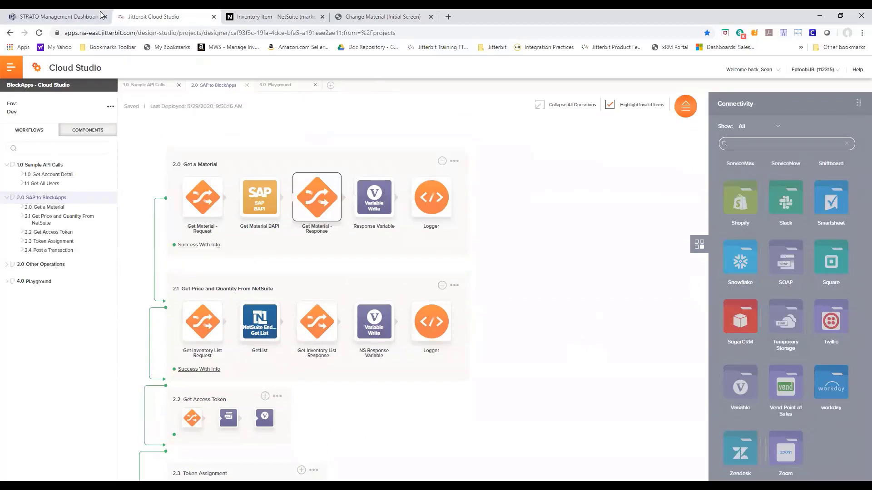
# Step: Switch to the STRATO Management Dashboard and reload the Product2 query to check for the new record
pyautogui.click(64, 18)
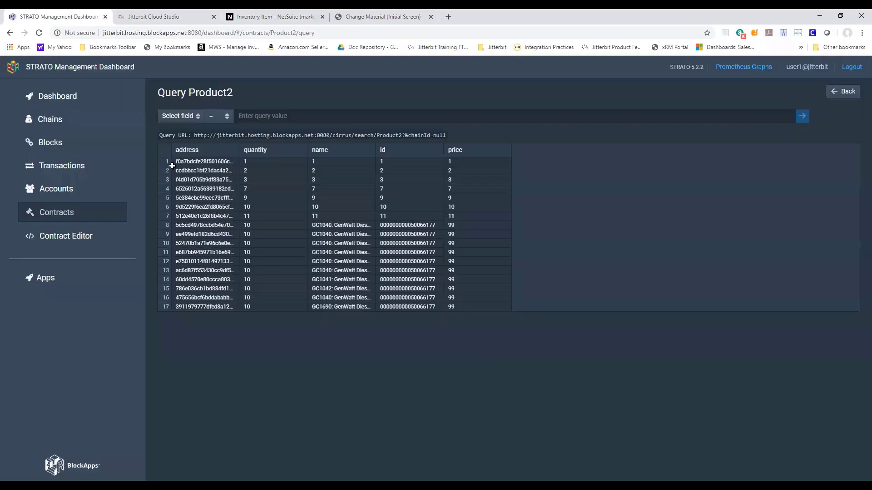
pyautogui.click(39, 35)
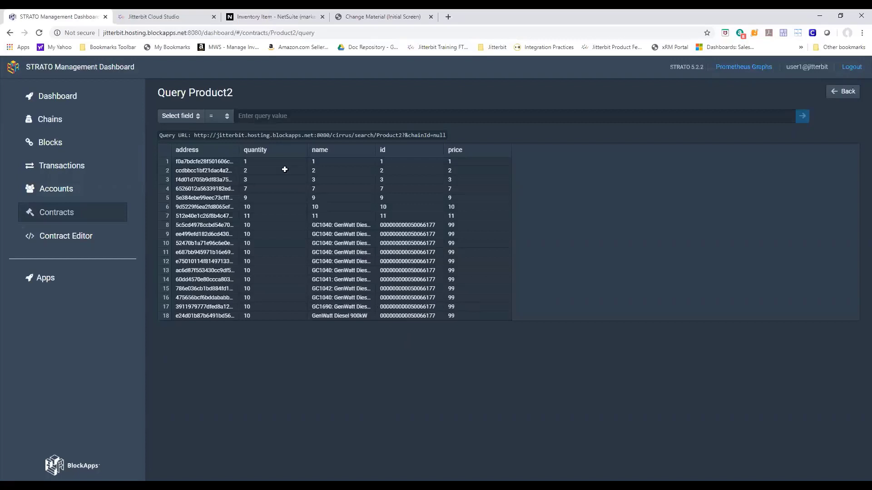
# Step: Return to Cloud Studio and view the activities offered by the SAP and NetSuite Endpoint connections
pyautogui.click(176, 17)
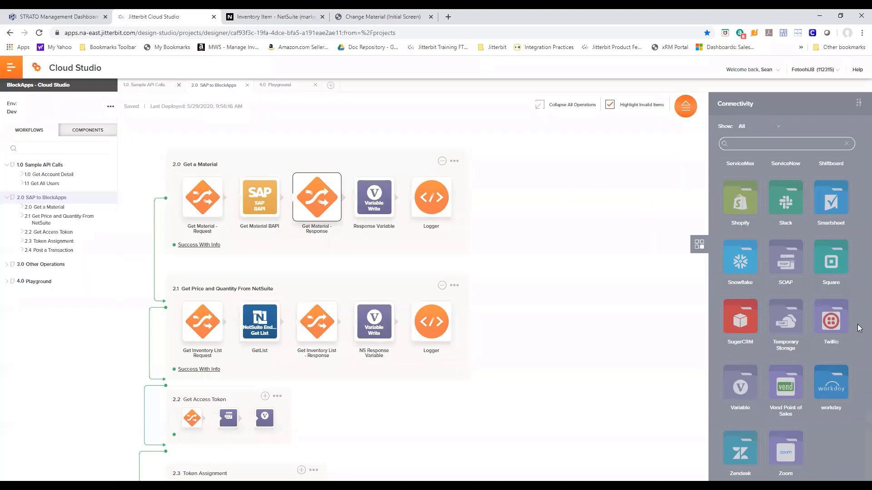
pyautogui.scroll(15, 860, 418)
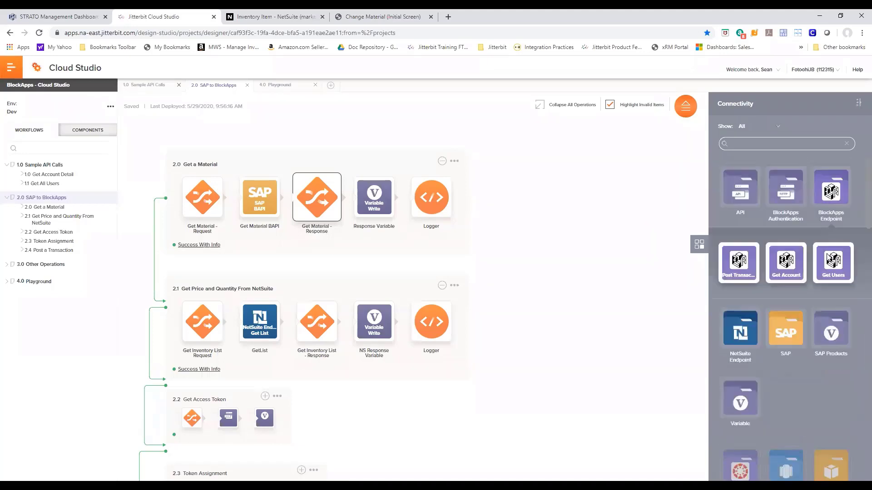
pyautogui.click(781, 333)
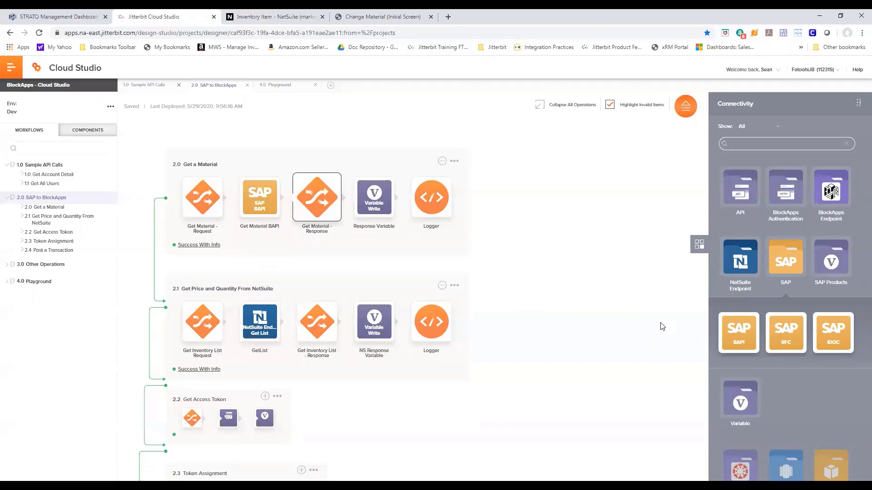
pyautogui.click(733, 262)
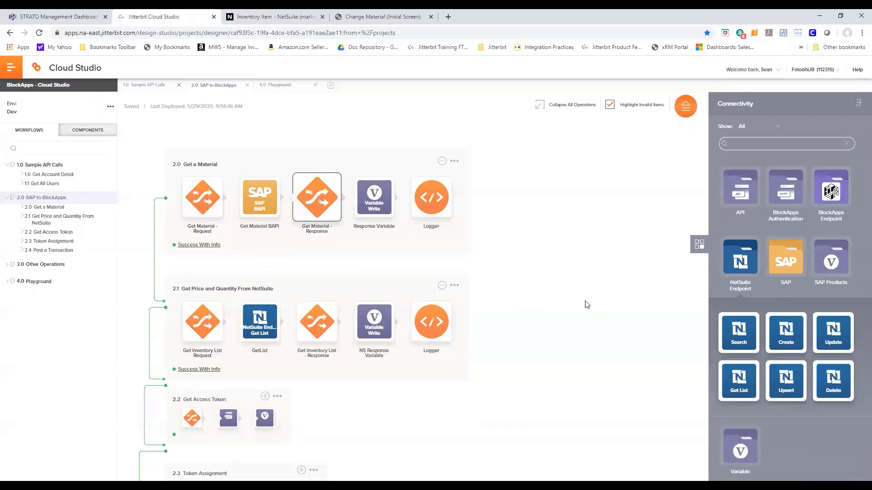